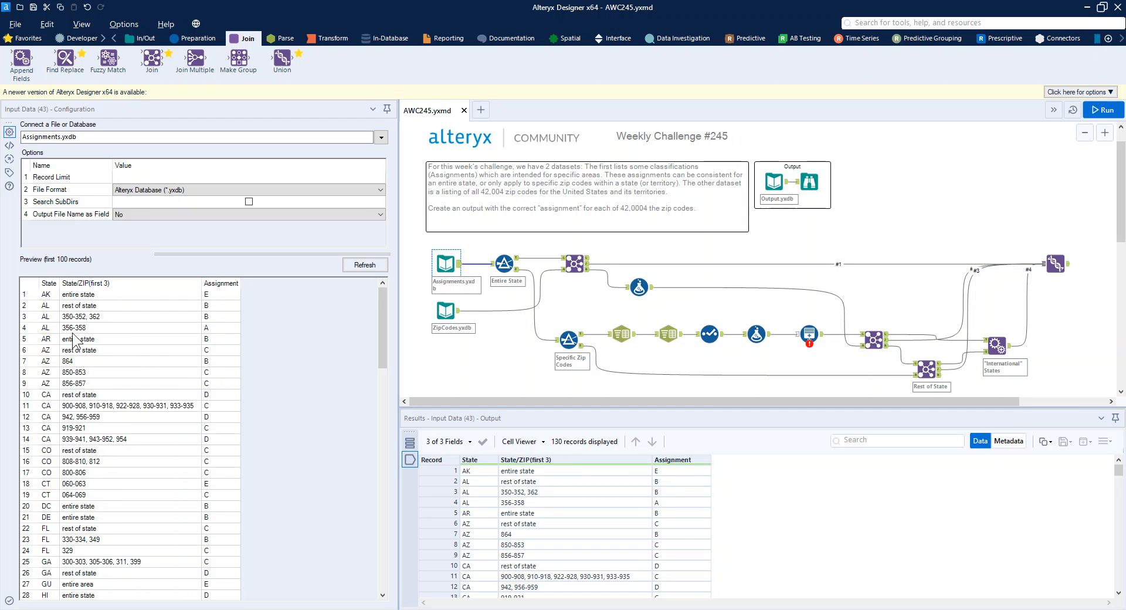
# Step: Examine the entire-state, rest-of-state and ZIP-range records for AK and AL in the Assignments.yxdb preview
pyautogui.click(131, 295)
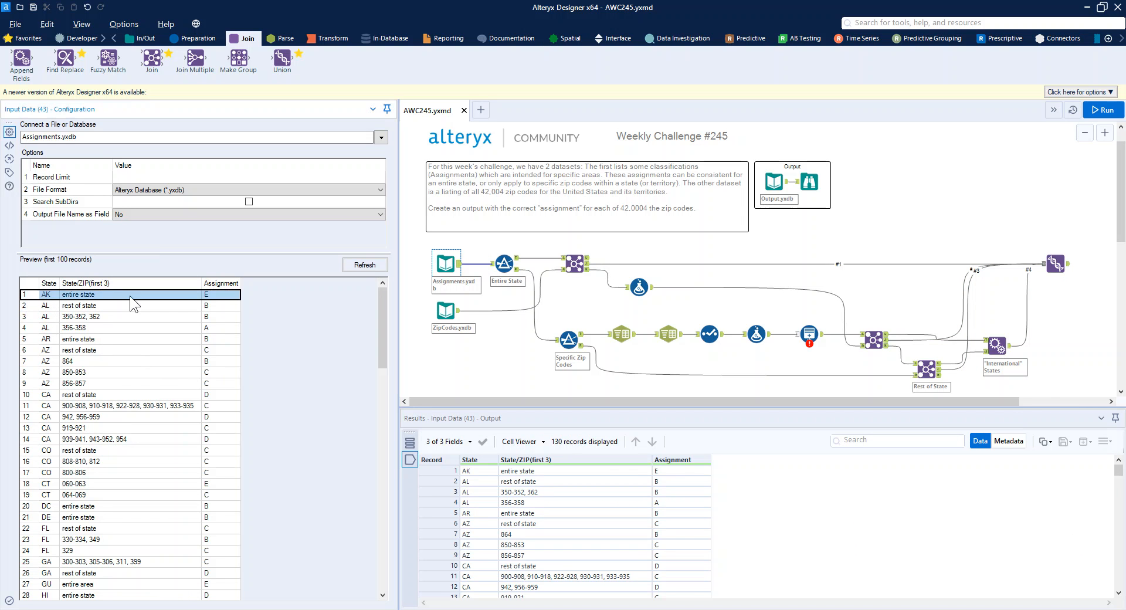
pyautogui.click(33, 315)
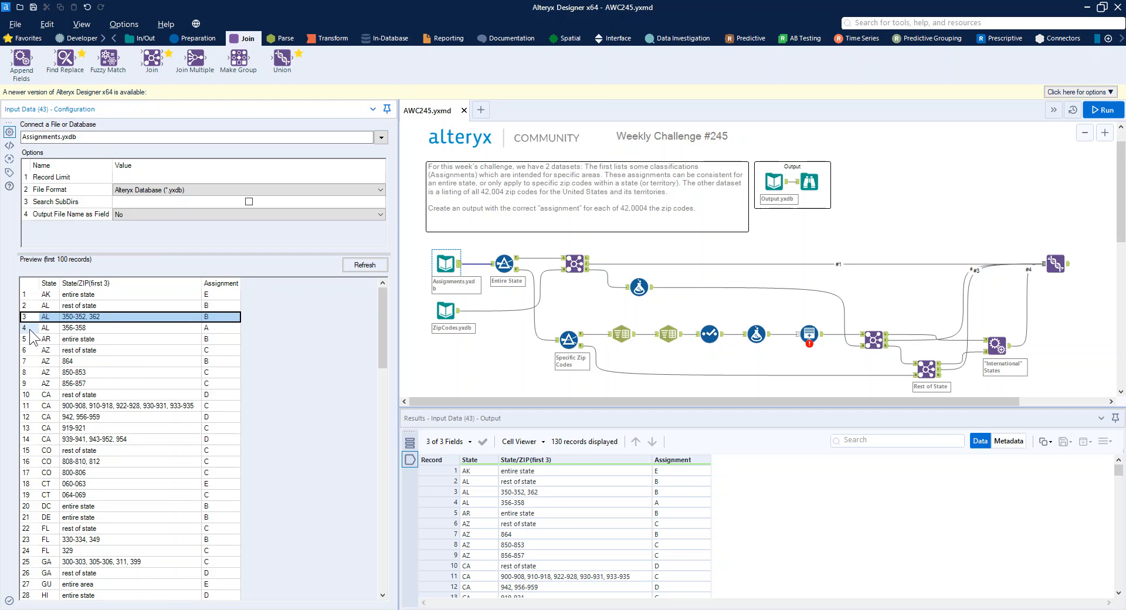
pyautogui.click(30, 329)
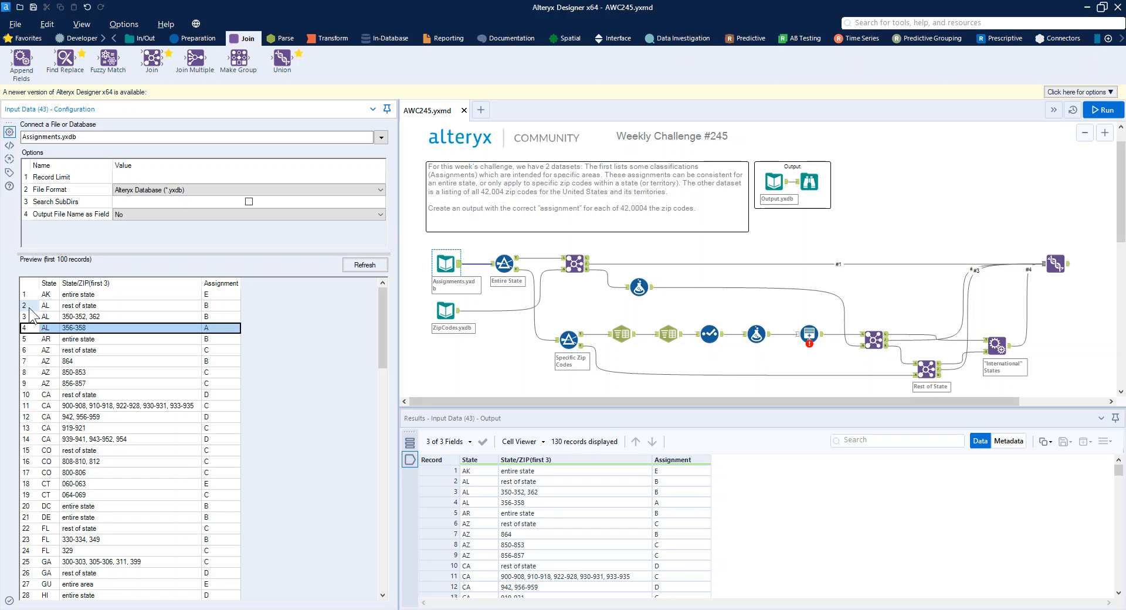
pyautogui.click(29, 305)
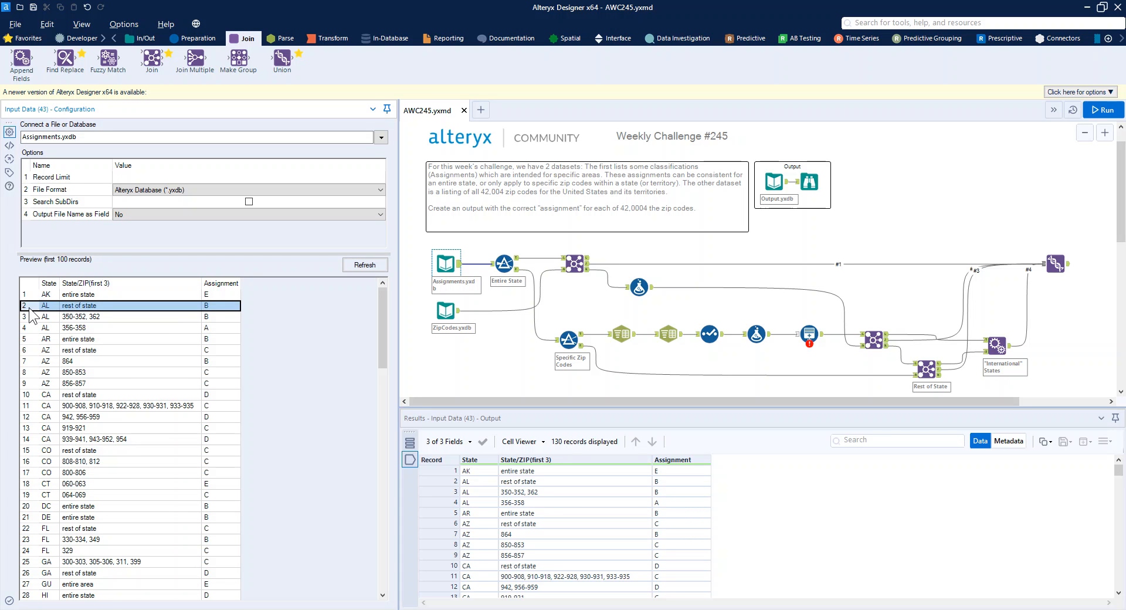
pyautogui.click(27, 299)
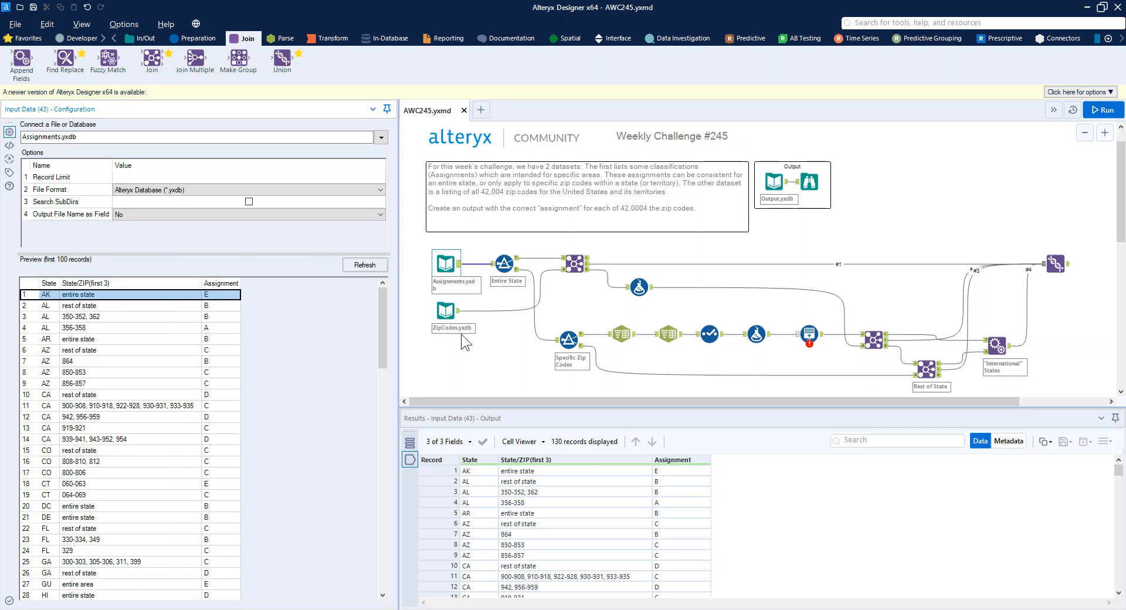
# Step: Compare the ZipCodes.yxdb records with the ZIP-range records in Assignments.yxdb
pyautogui.click(449, 313)
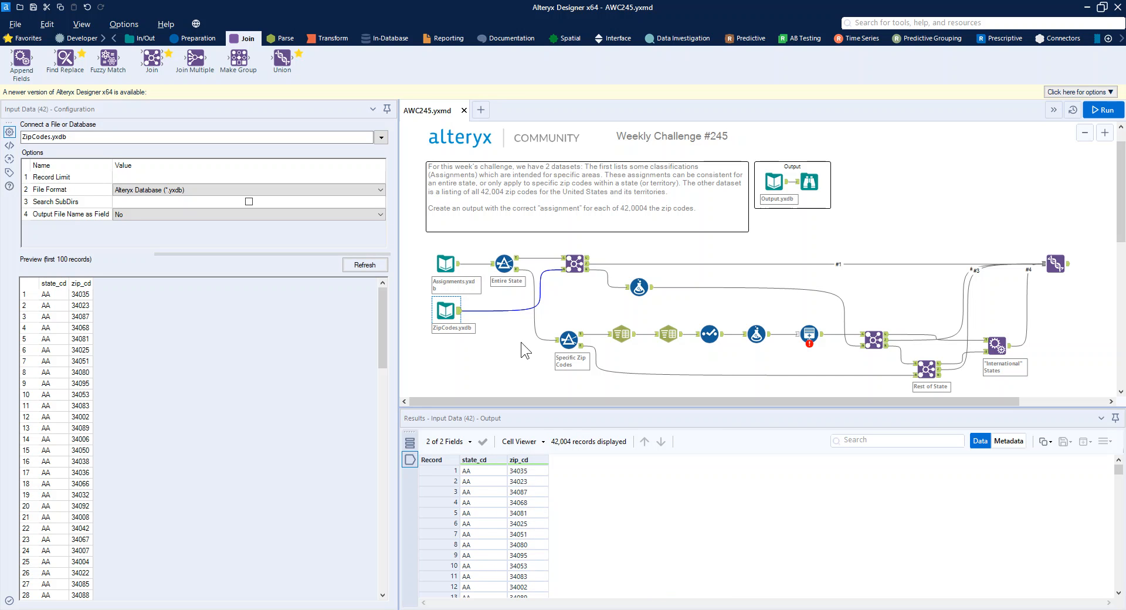
pyautogui.click(446, 265)
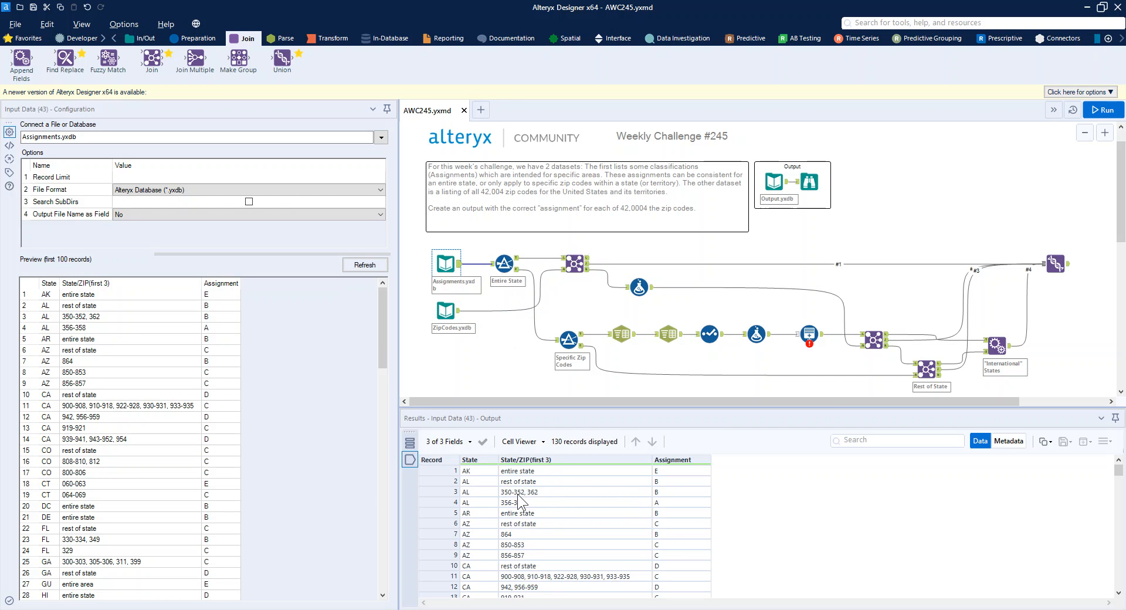
pyautogui.click(479, 490)
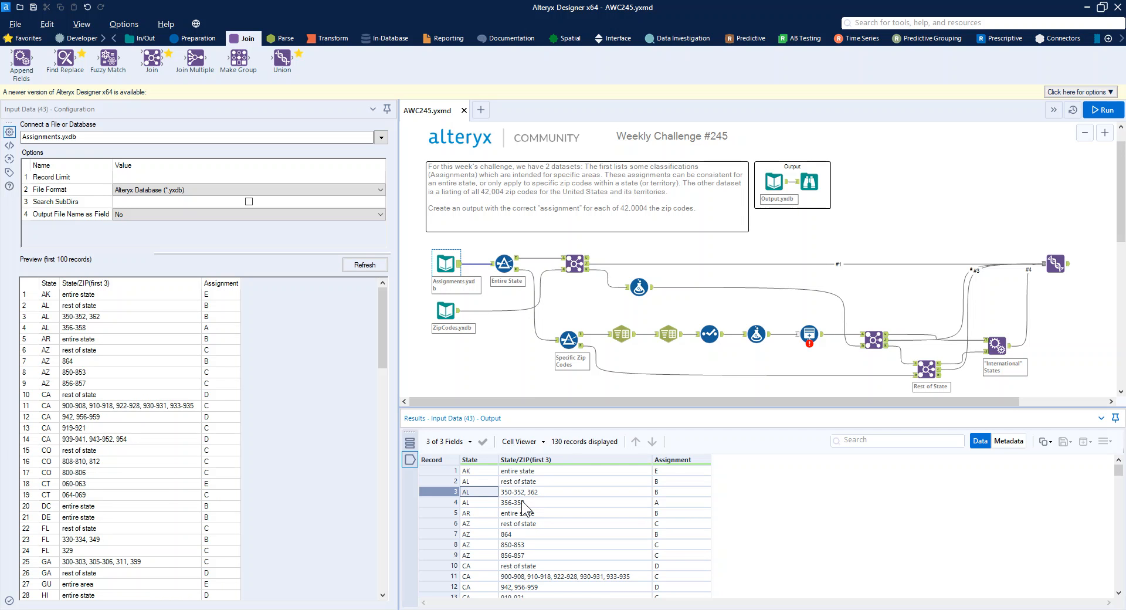
# Step: Inspect the Entire State filter's true and false outputs and the join of its matches to the zip codes by state
pyautogui.click(504, 264)
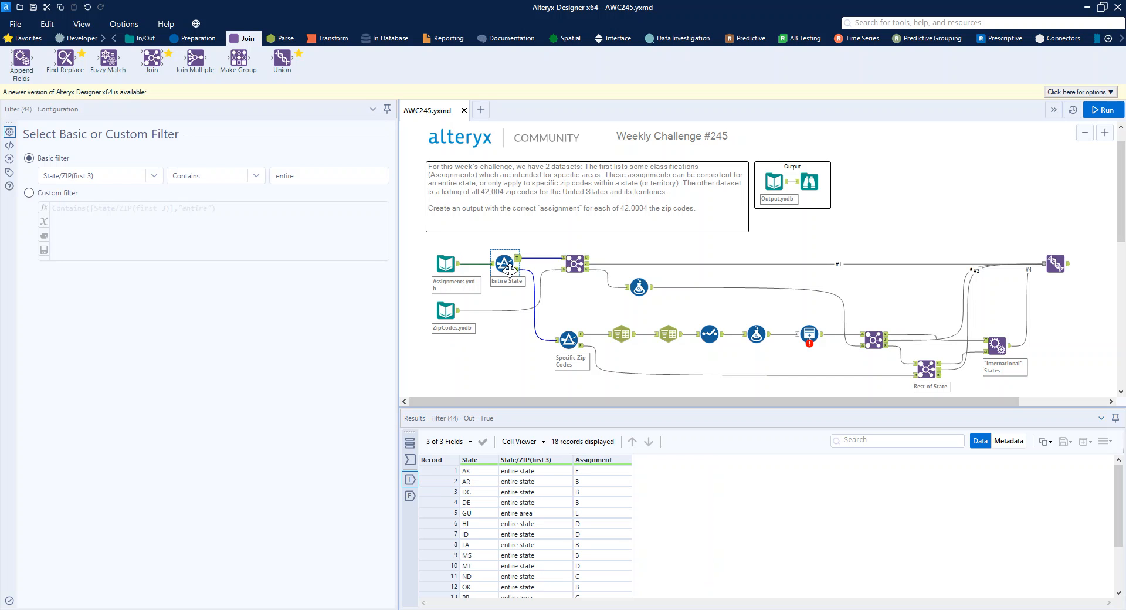
pyautogui.scroll(-3, 538, 511)
pyautogui.scroll(3, 538, 531)
pyautogui.click(575, 264)
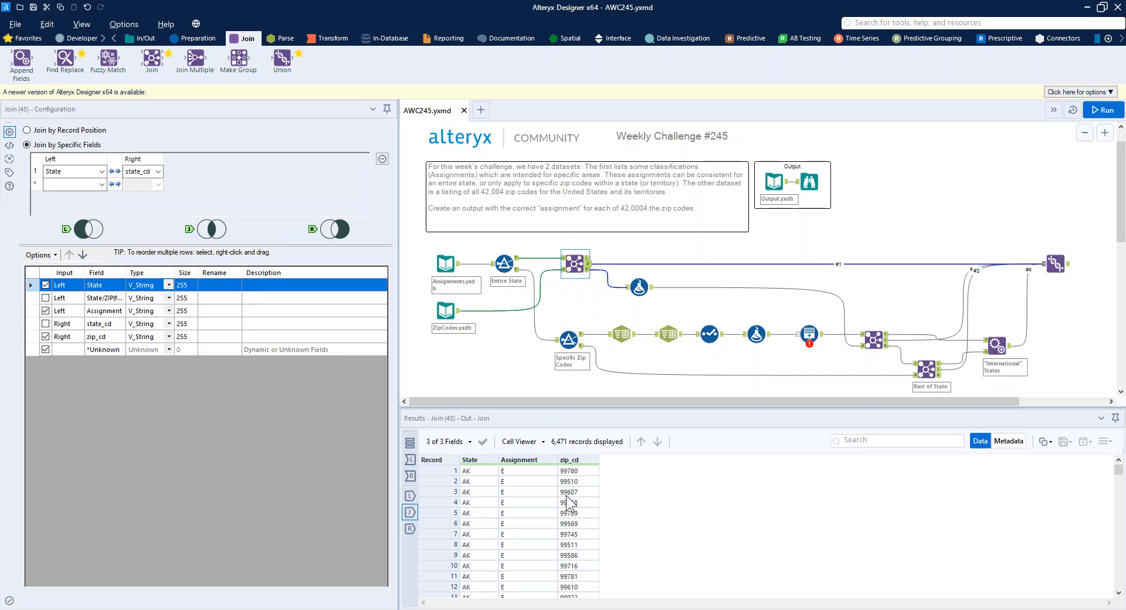
pyautogui.click(518, 275)
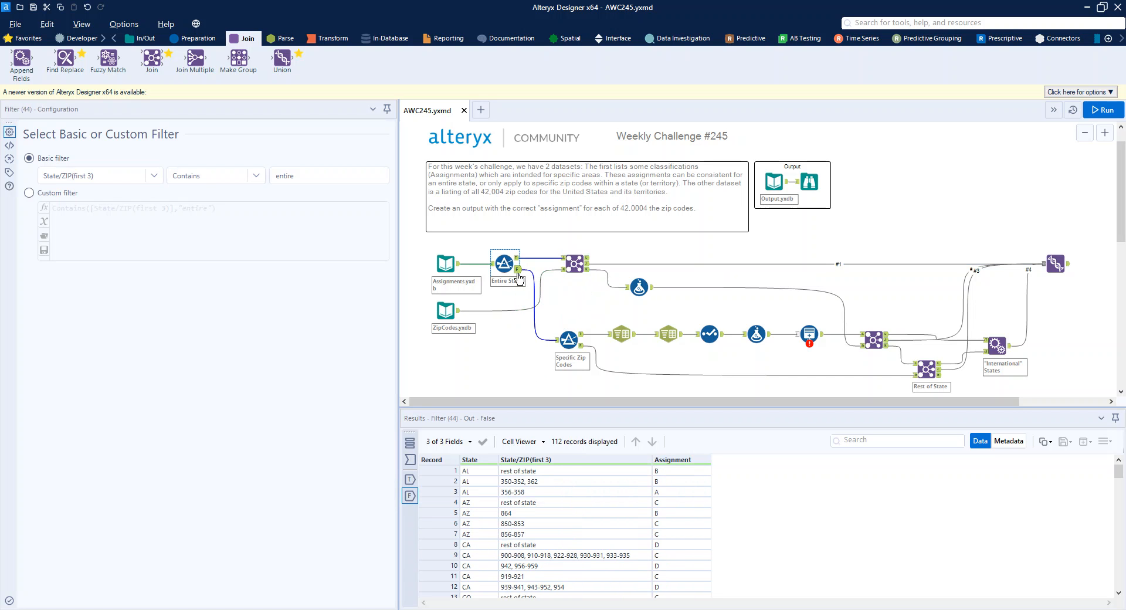
# Step: Inspect the settings of the Specific Zip Codes filter and both its true and false outputs
pyautogui.click(567, 328)
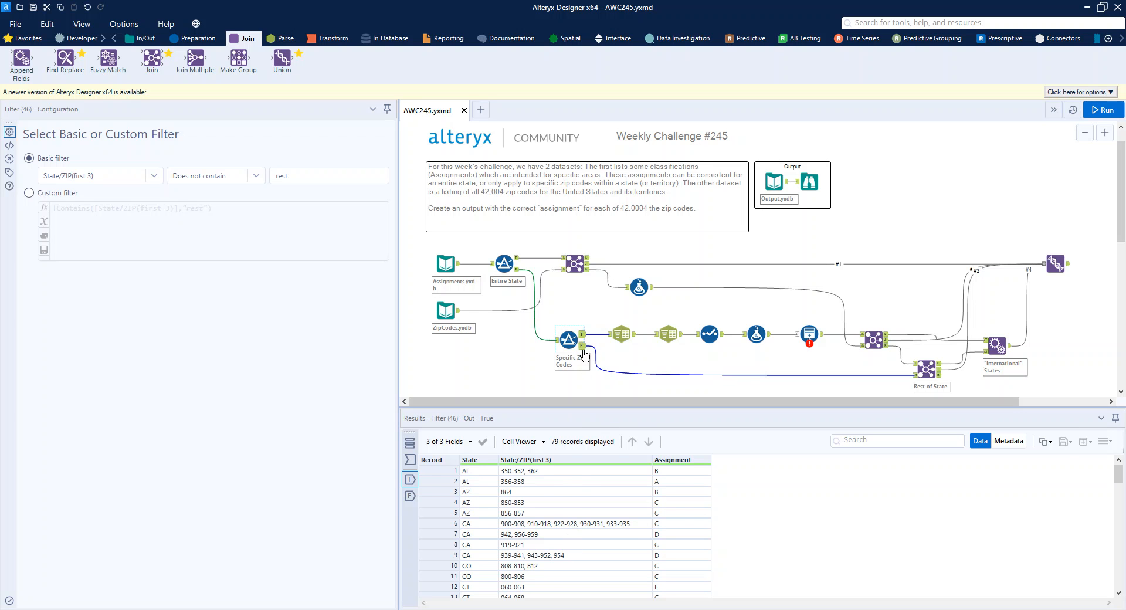
pyautogui.click(581, 347)
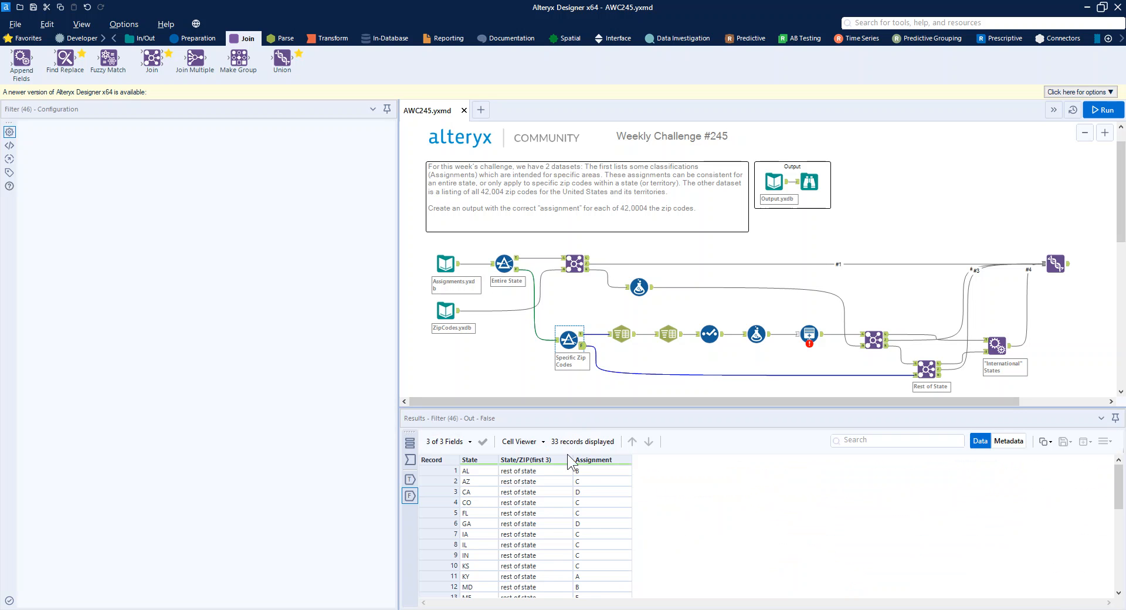
pyautogui.click(583, 335)
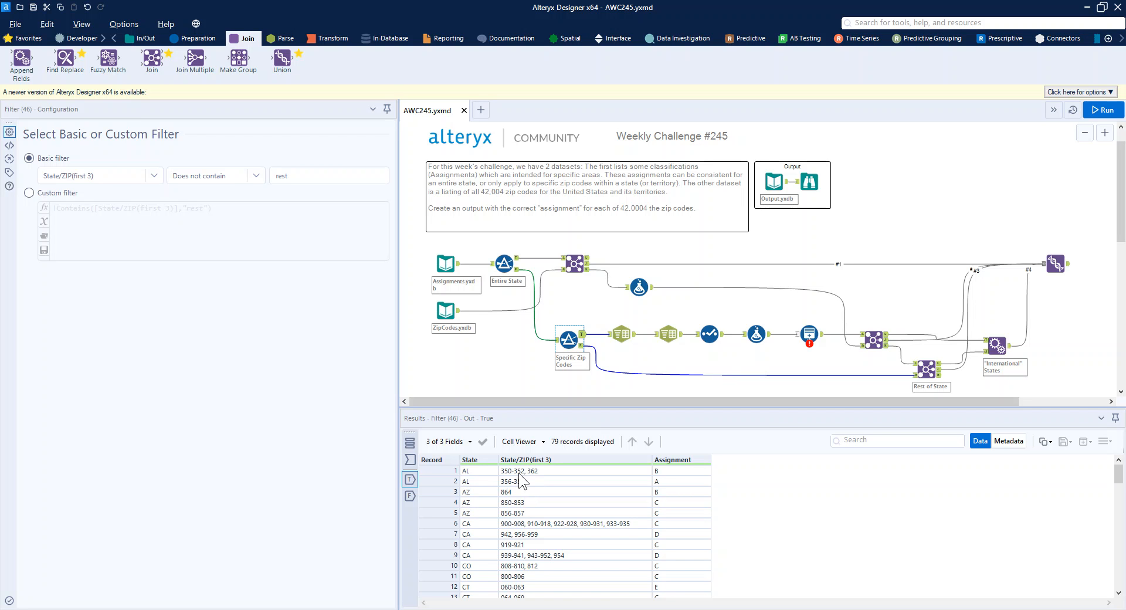
# Step: Examine how the first Text To Columns tool splits State/ZIP(first 3) into rows, using the first two AL records
pyautogui.click(621, 338)
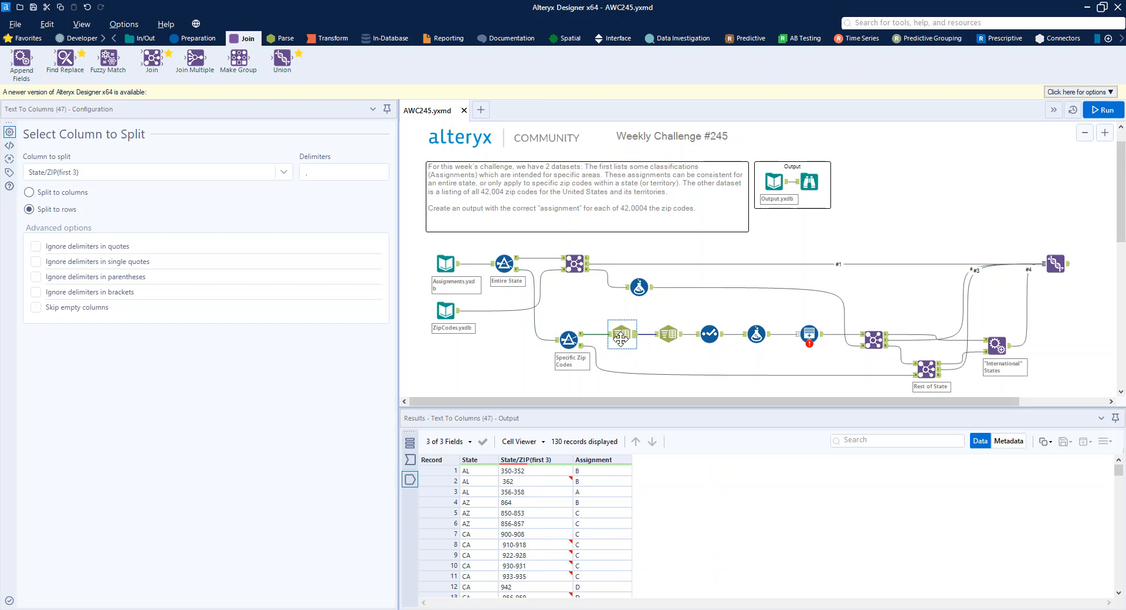
pyautogui.click(319, 172)
pyautogui.moveTo(439, 476); pyautogui.dragTo(440, 478)
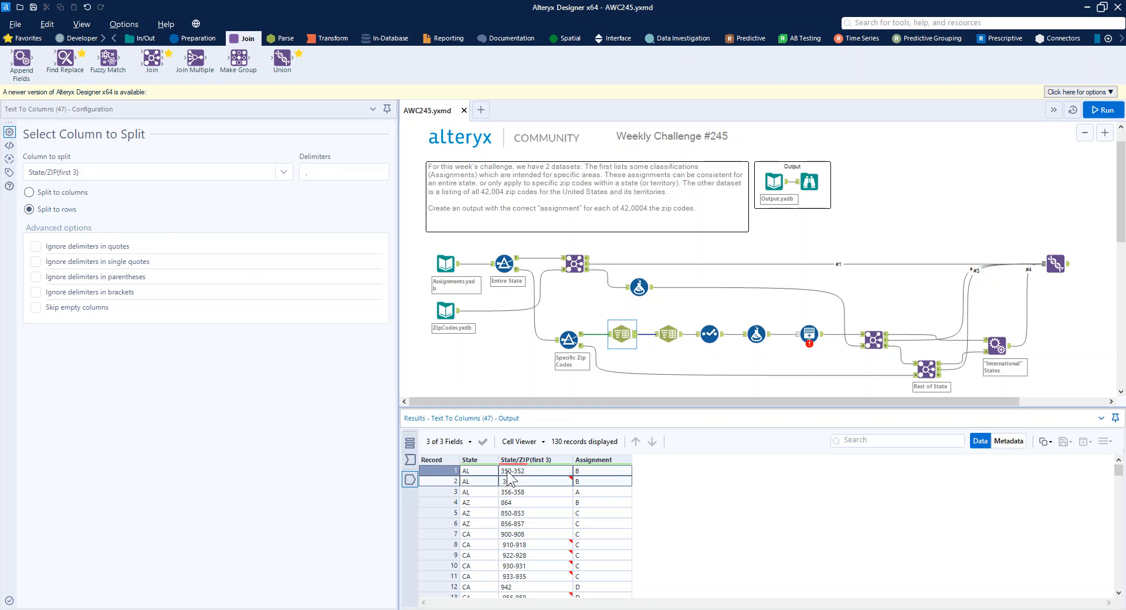
# Step: Examine how the second Text To Columns tool splits the ZIP ranges into two columns on the "-" delimiter
pyautogui.click(671, 335)
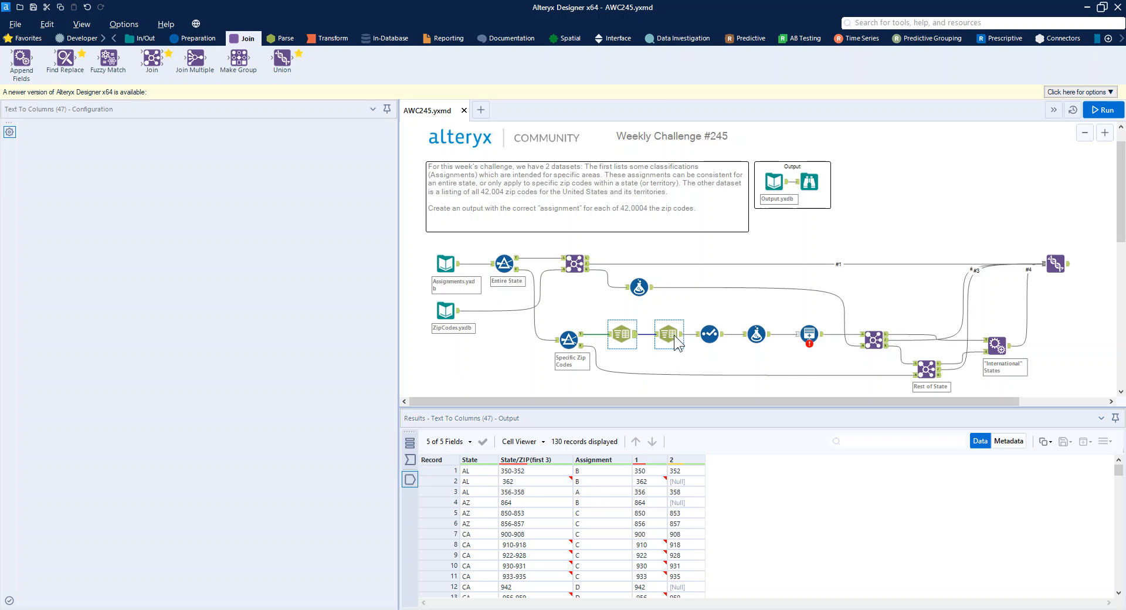
pyautogui.click(316, 172)
pyautogui.write('-')
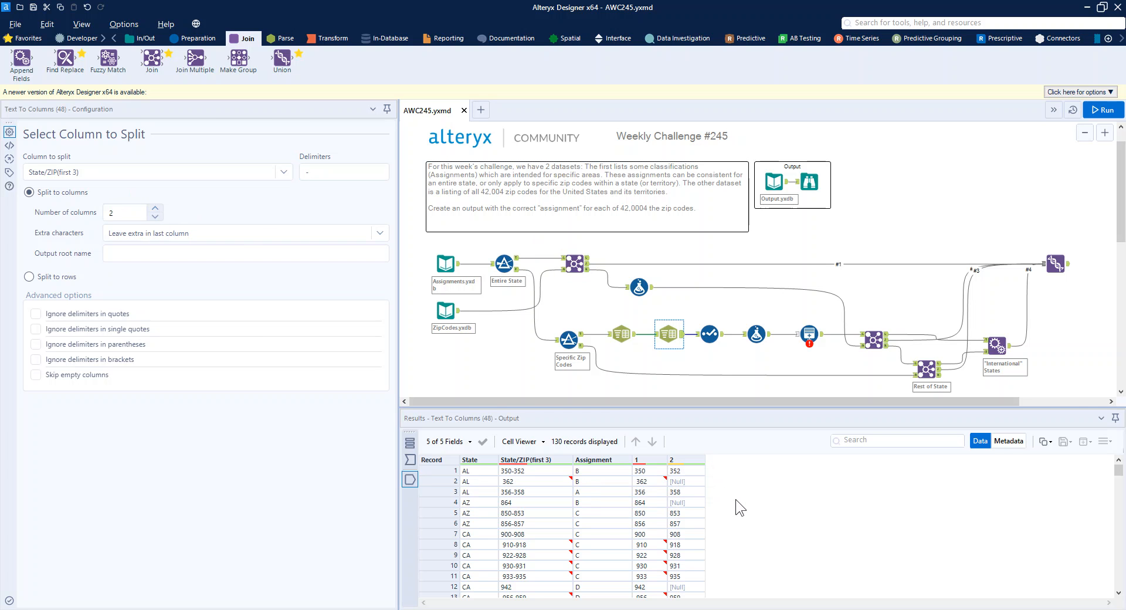
pyautogui.click(680, 484)
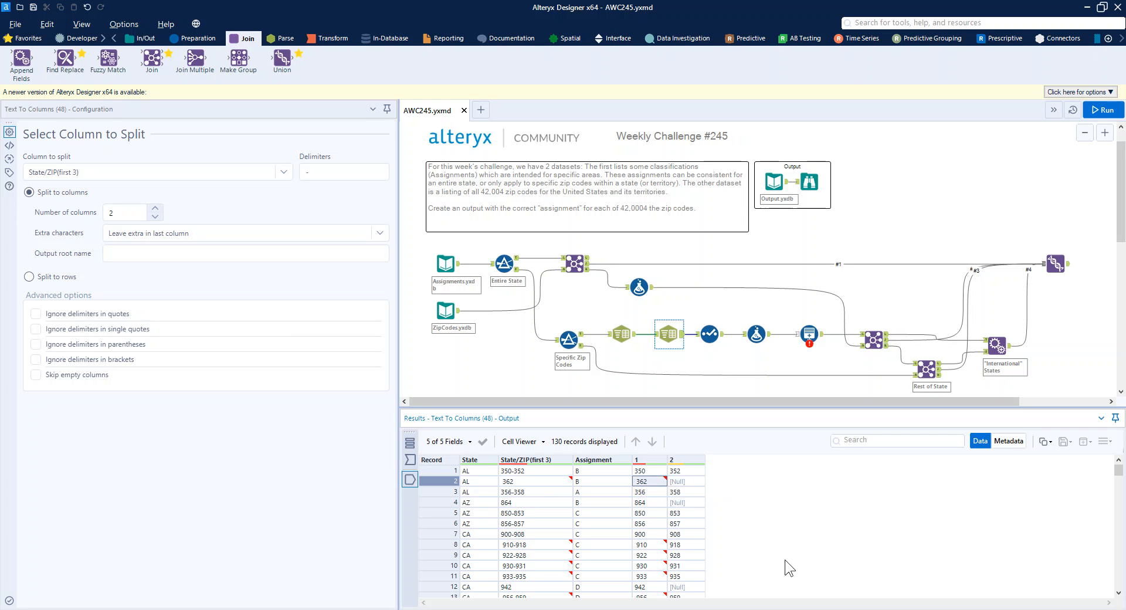
# Step: Review the Select tool's field types and the Formula tool's null handling for column 2
pyautogui.click(710, 333)
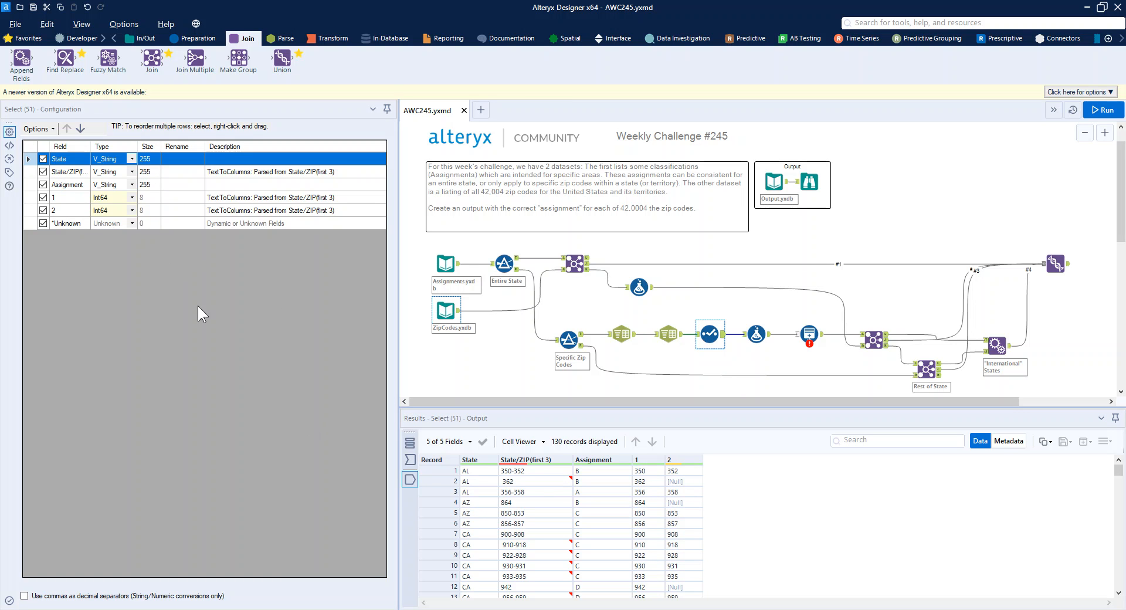
pyautogui.click(751, 333)
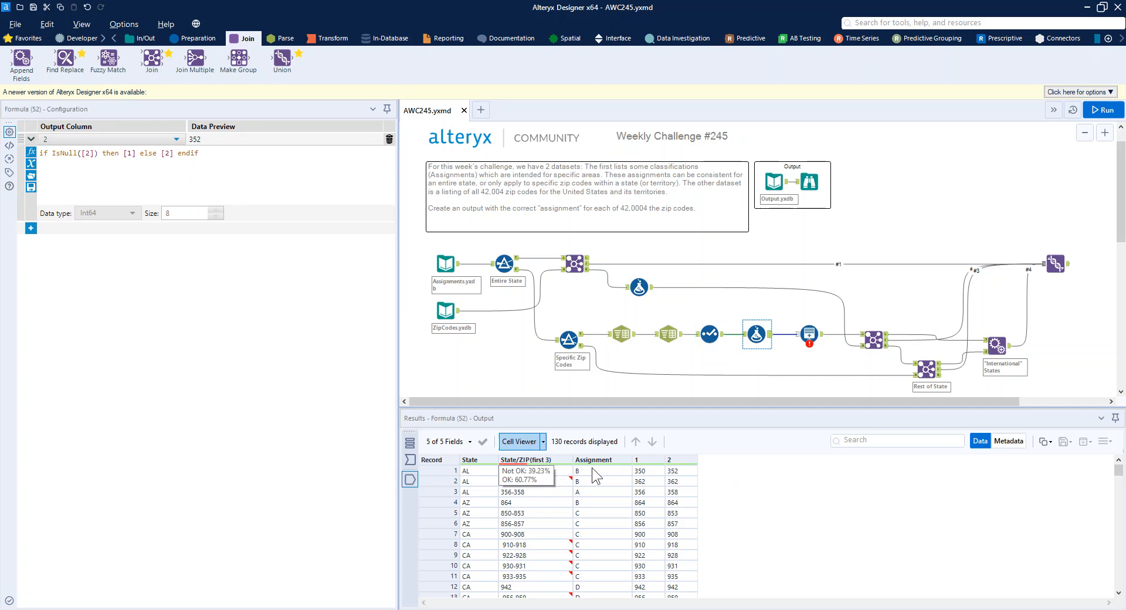
# Step: Review the Generate Rows expressions and the Zip Code rows they produce for the first AL ranges
pyautogui.click(813, 332)
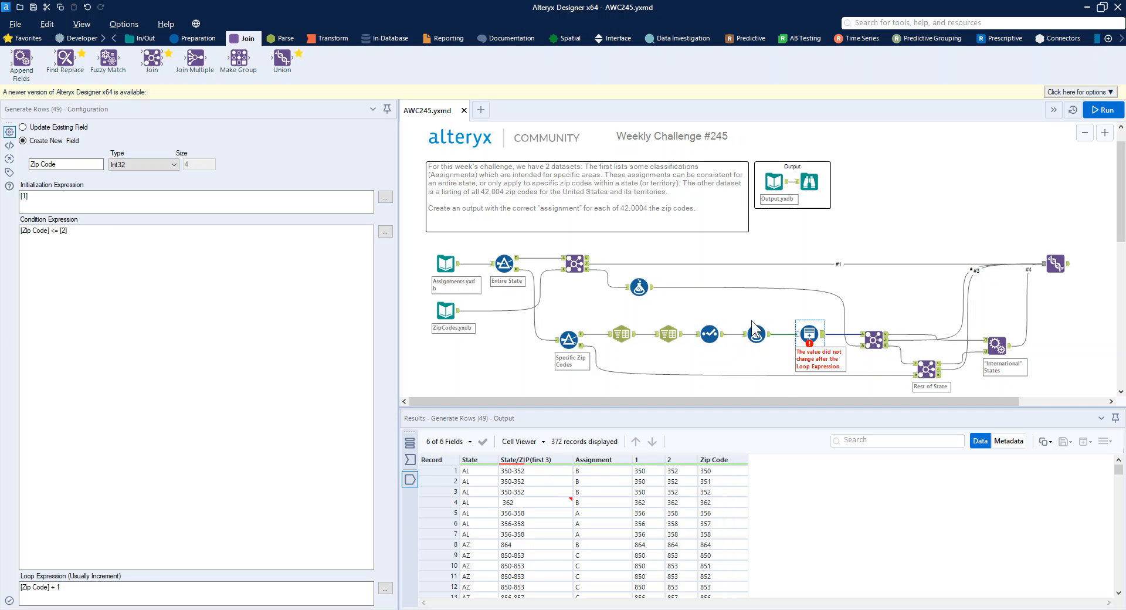
pyautogui.click(102, 201)
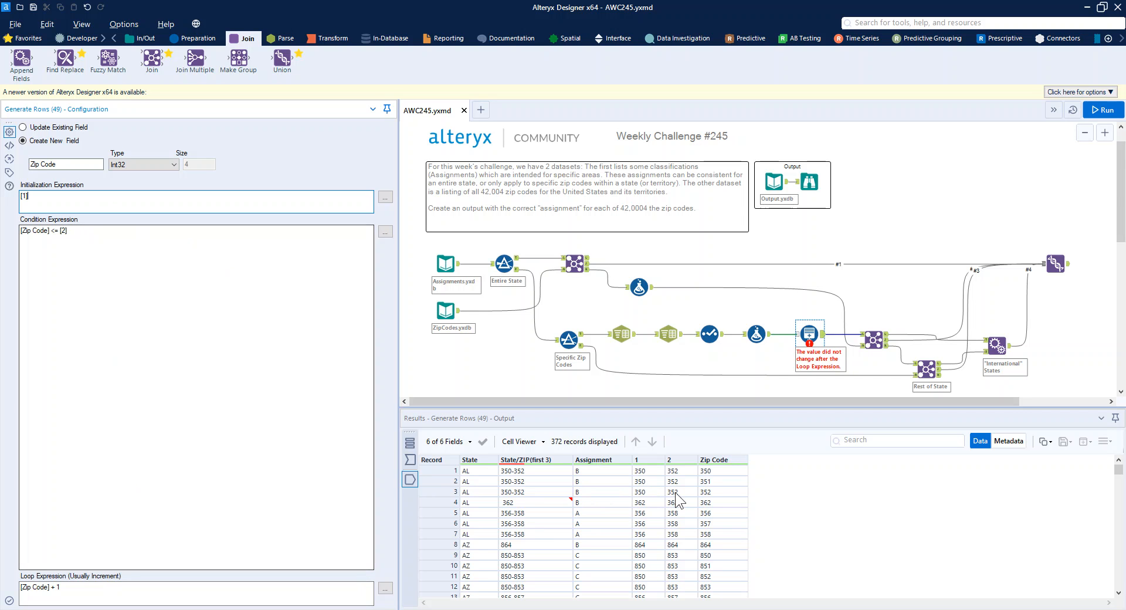
pyautogui.moveTo(448, 469); pyautogui.dragTo(452, 491)
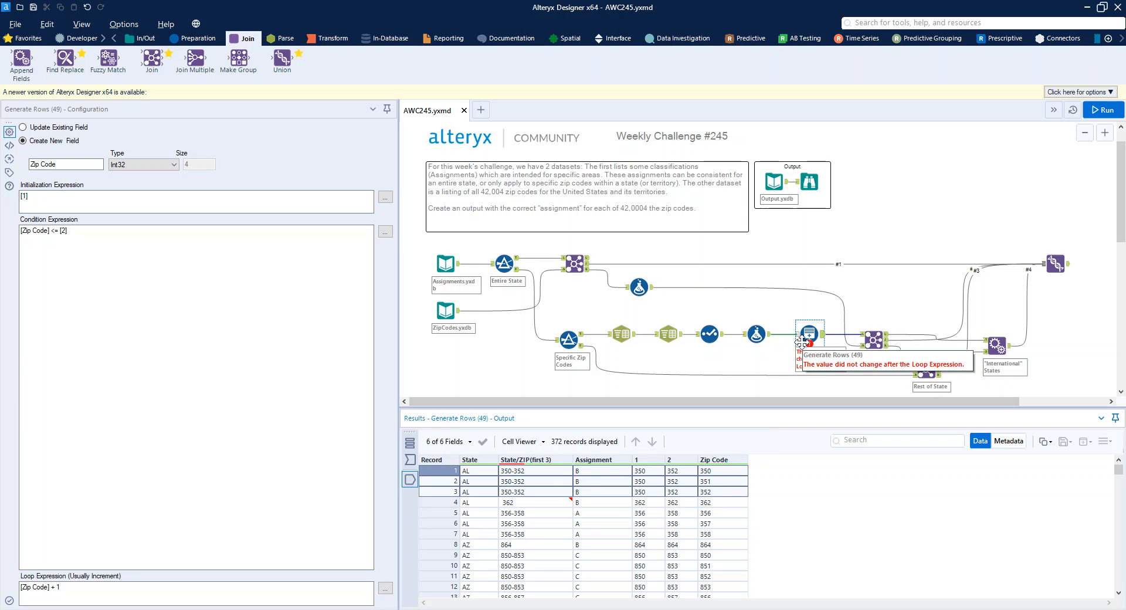
pyautogui.click(452, 502)
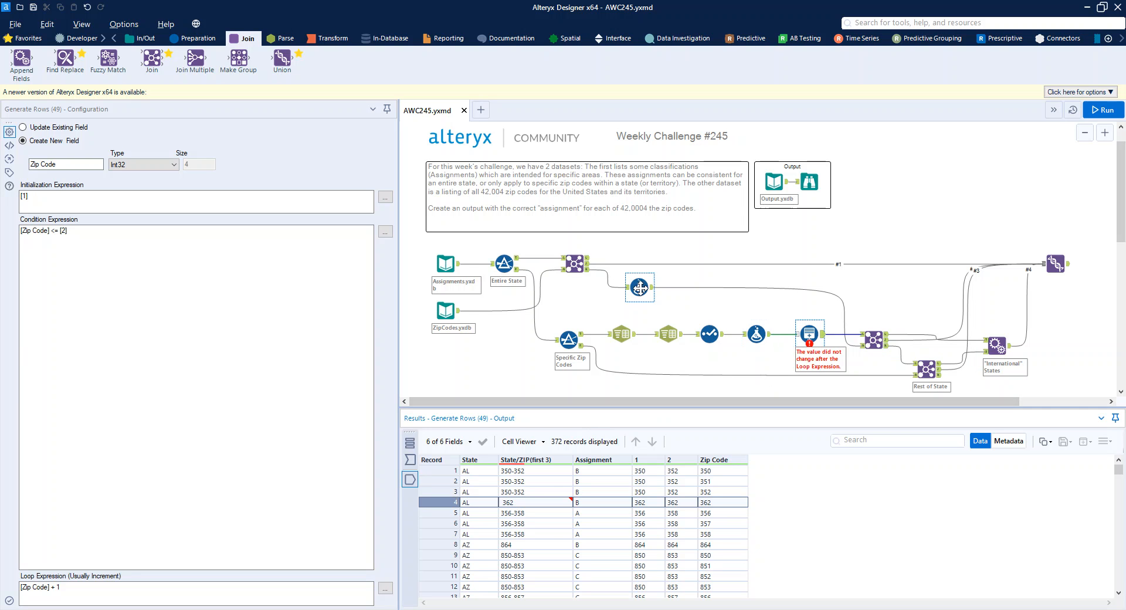
# Step: Review the Zip First 3 formula on the unmatched zip codes and the outputs of the join on state and Zip First 3
pyautogui.moveTo(685, 466)
pyautogui.click(589, 274)
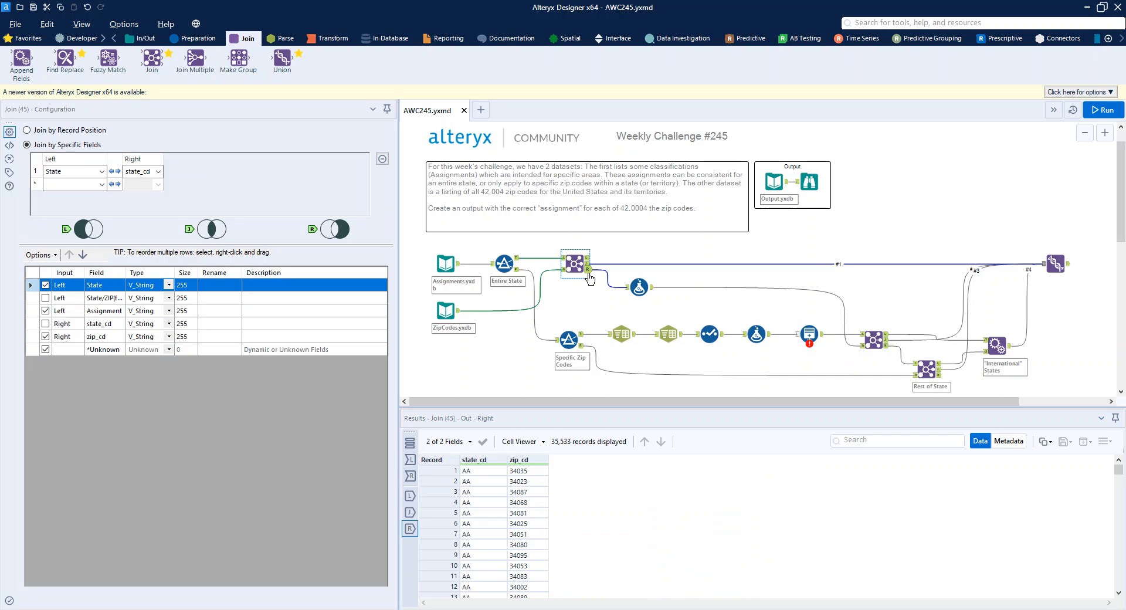
pyautogui.click(640, 287)
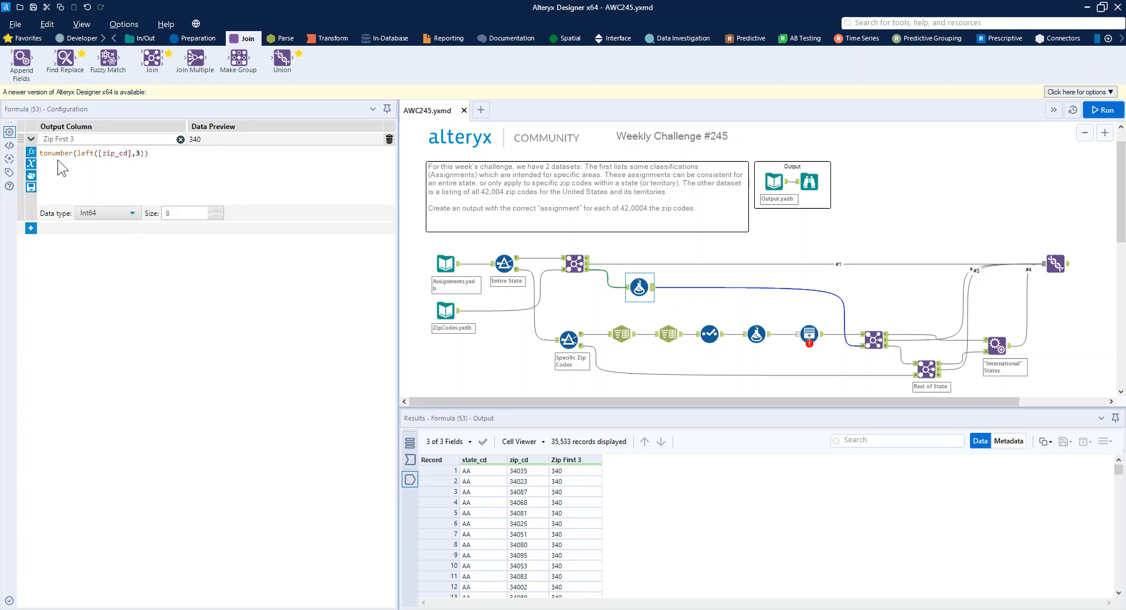
pyautogui.click(873, 338)
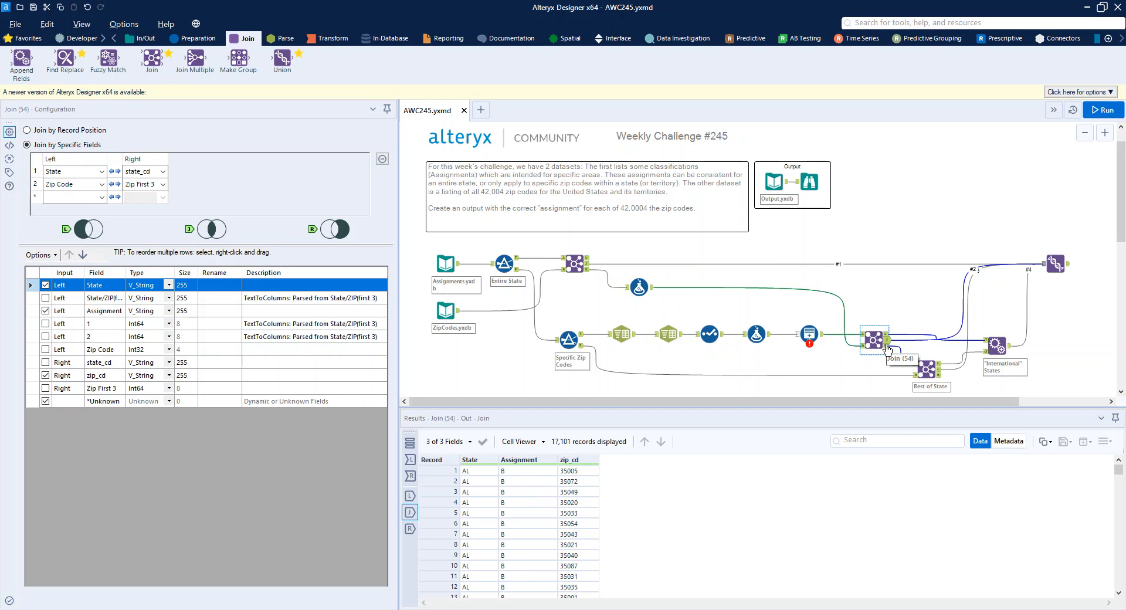
pyautogui.moveTo(805, 403); pyautogui.dragTo(893, 403)
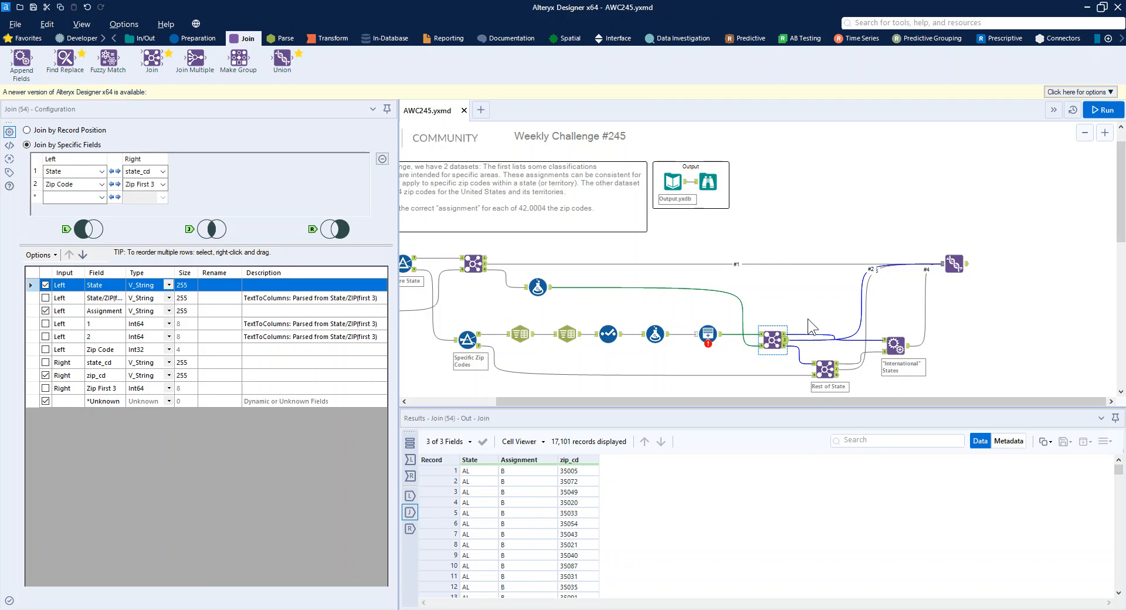
pyautogui.scroll(-1, 804, 337)
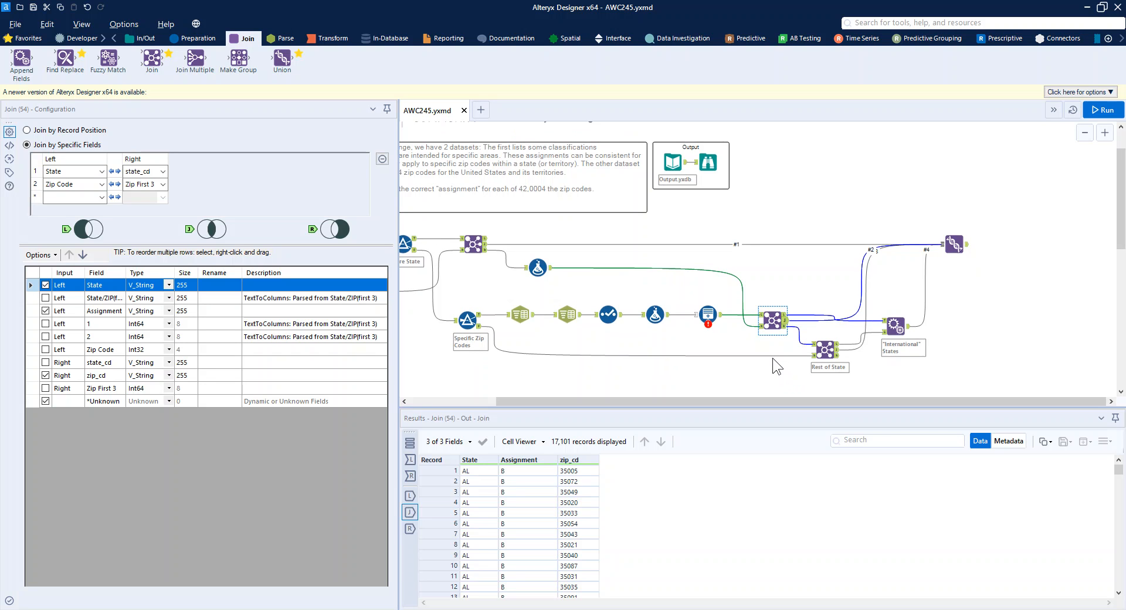
pyautogui.click(785, 330)
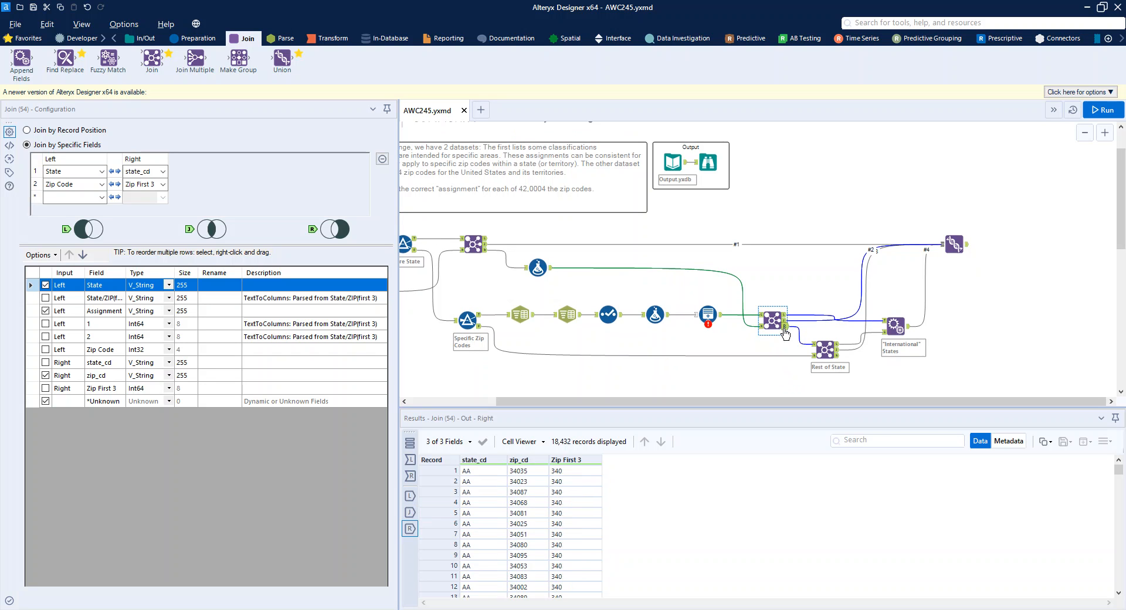
# Step: Inspect the Specific Zip Codes filter's false output and the joined, right and left outputs of the Rest of State join
pyautogui.click(481, 331)
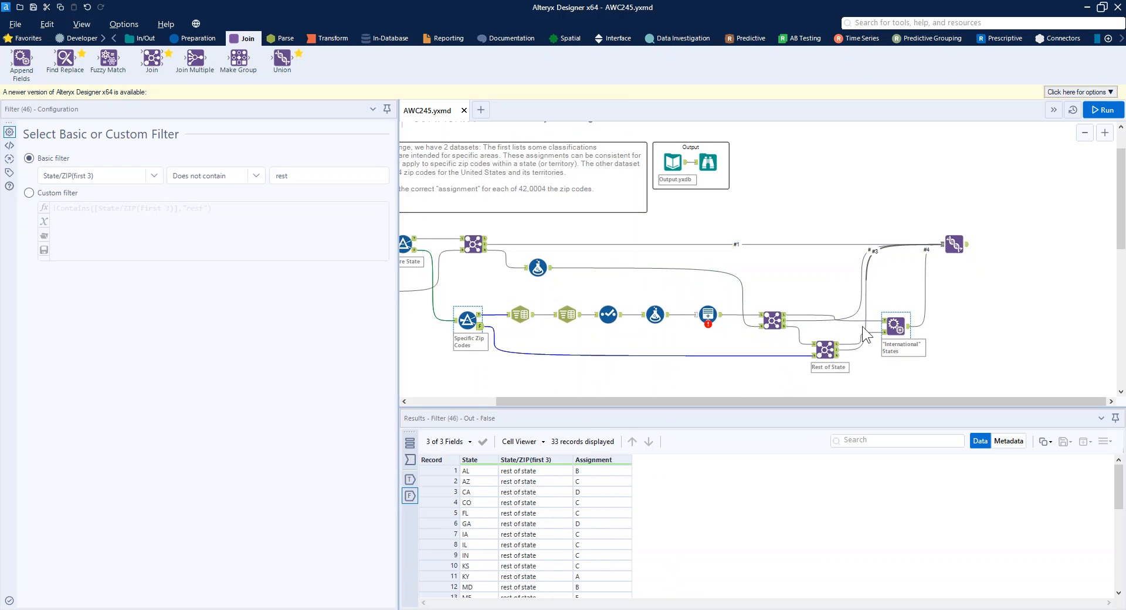
pyautogui.click(821, 351)
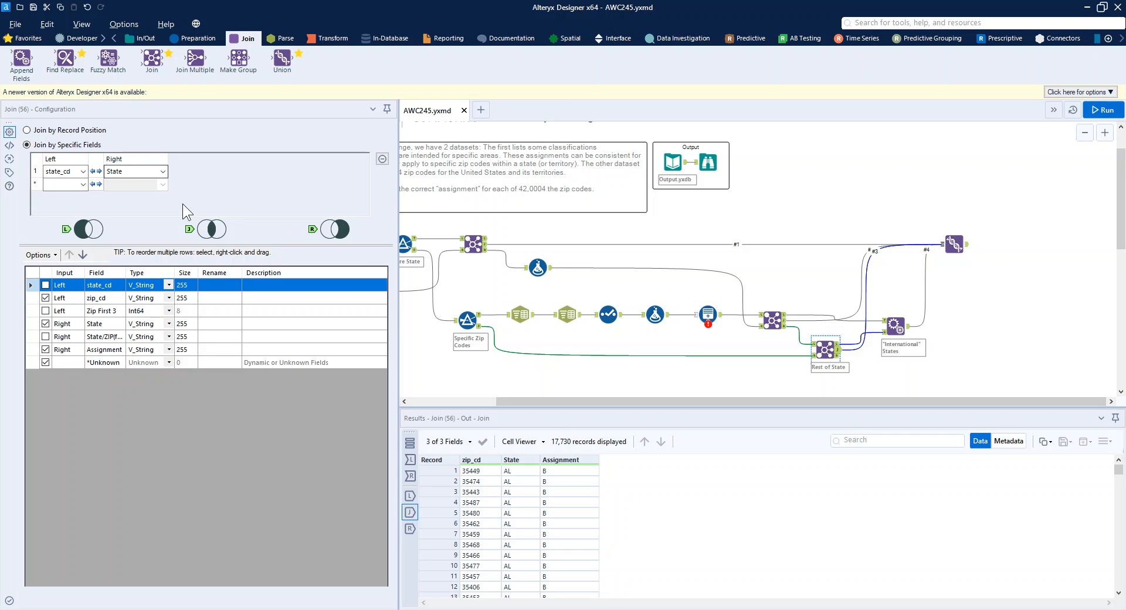
pyautogui.click(840, 356)
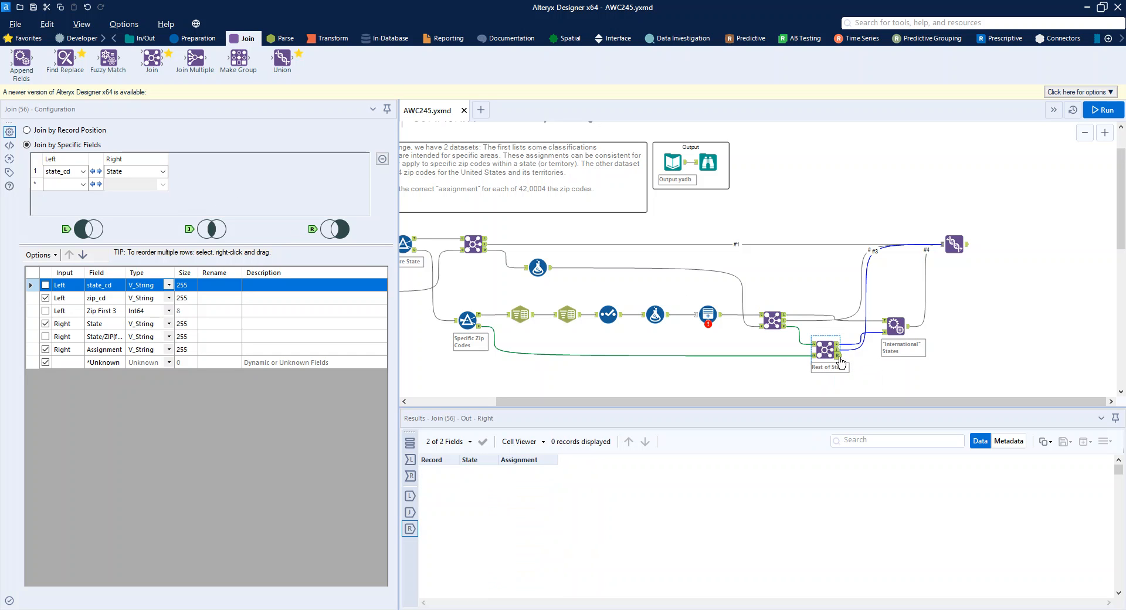
pyautogui.click(838, 343)
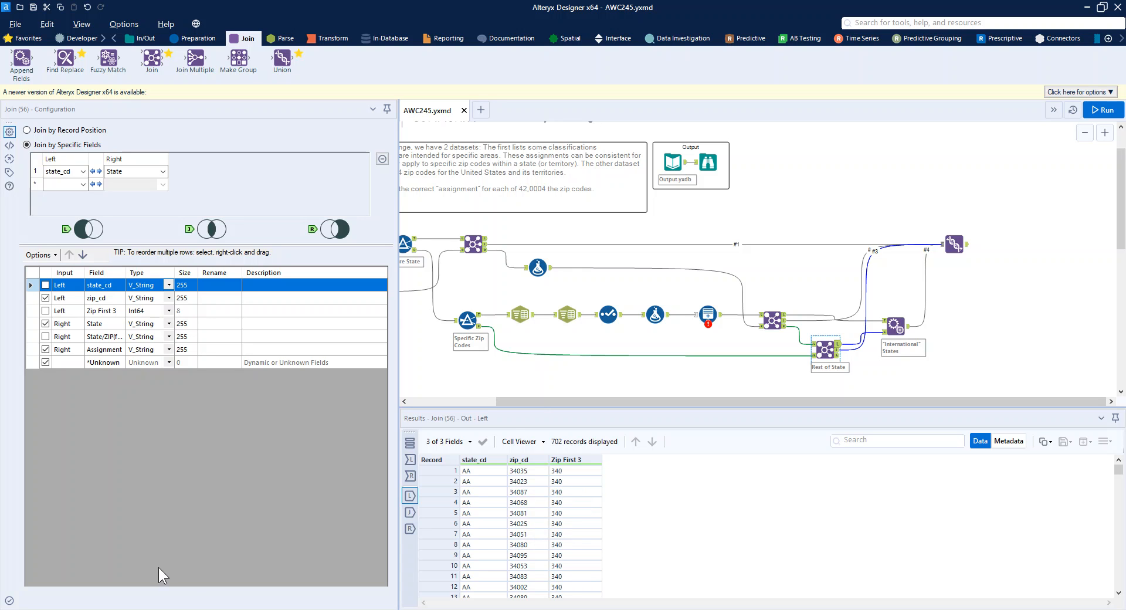
# Step: Inspect the left unmatched output of the join on Zip Code and Zip First 3
pyautogui.moveTo(530, 402); pyautogui.dragTo(441, 405)
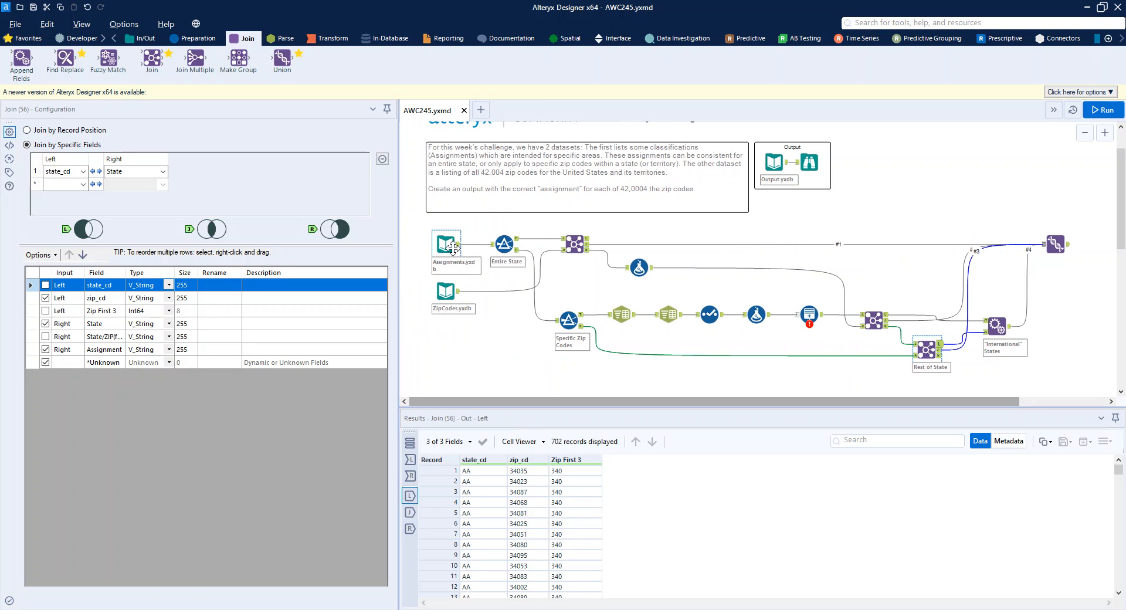
pyautogui.moveTo(611, 401); pyautogui.dragTo(779, 339)
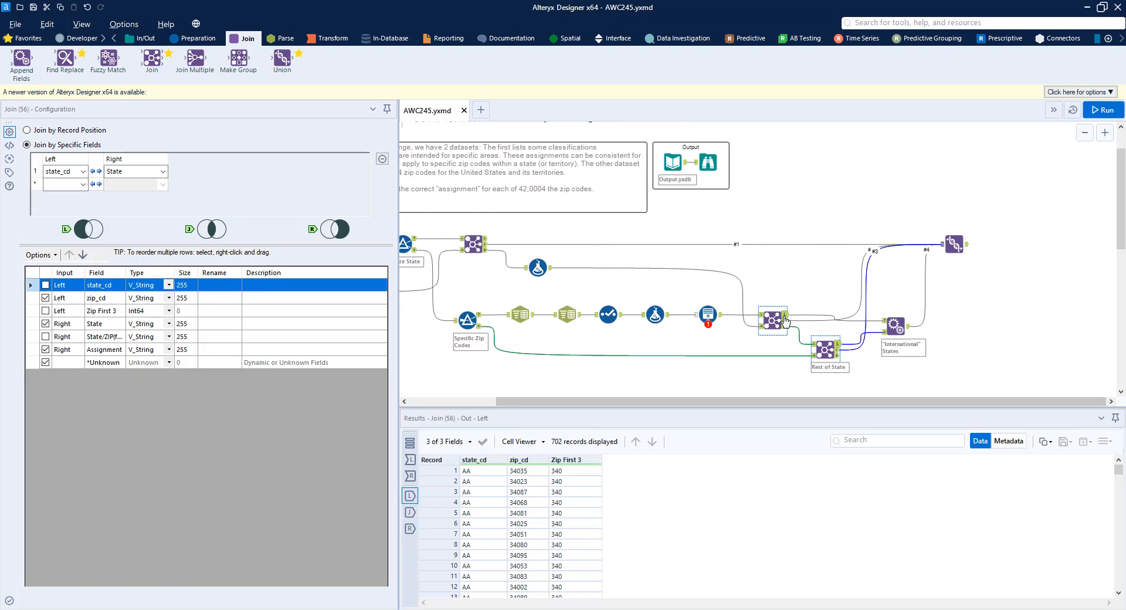
pyautogui.click(784, 319)
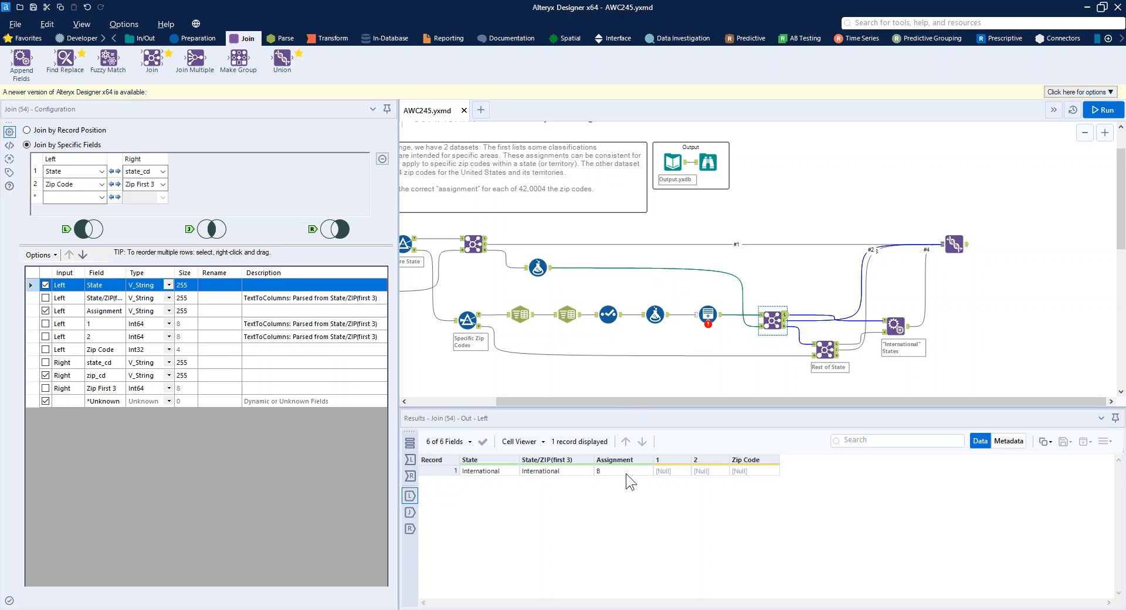
# Step: Review the "International" States Append Fields tool and the final Union tool with their outputs
pyautogui.click(896, 326)
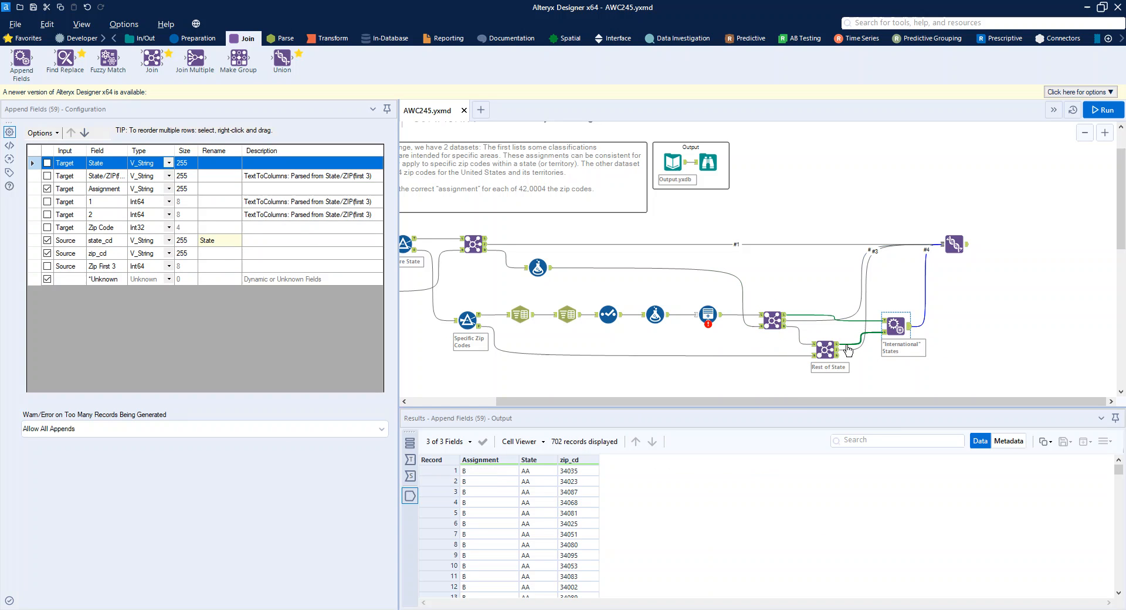
pyautogui.click(958, 231)
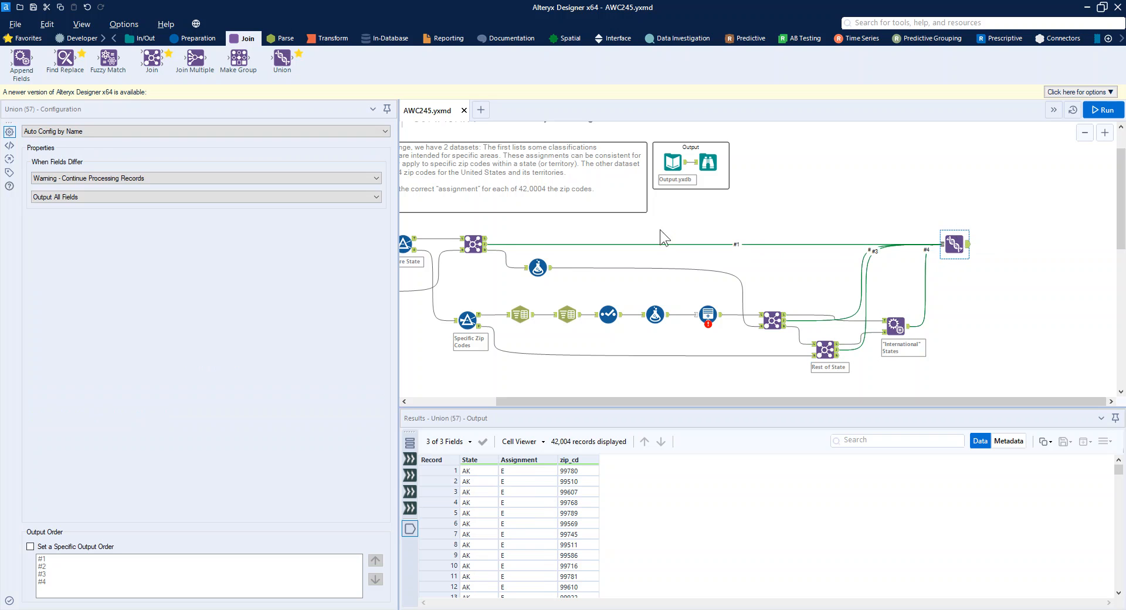